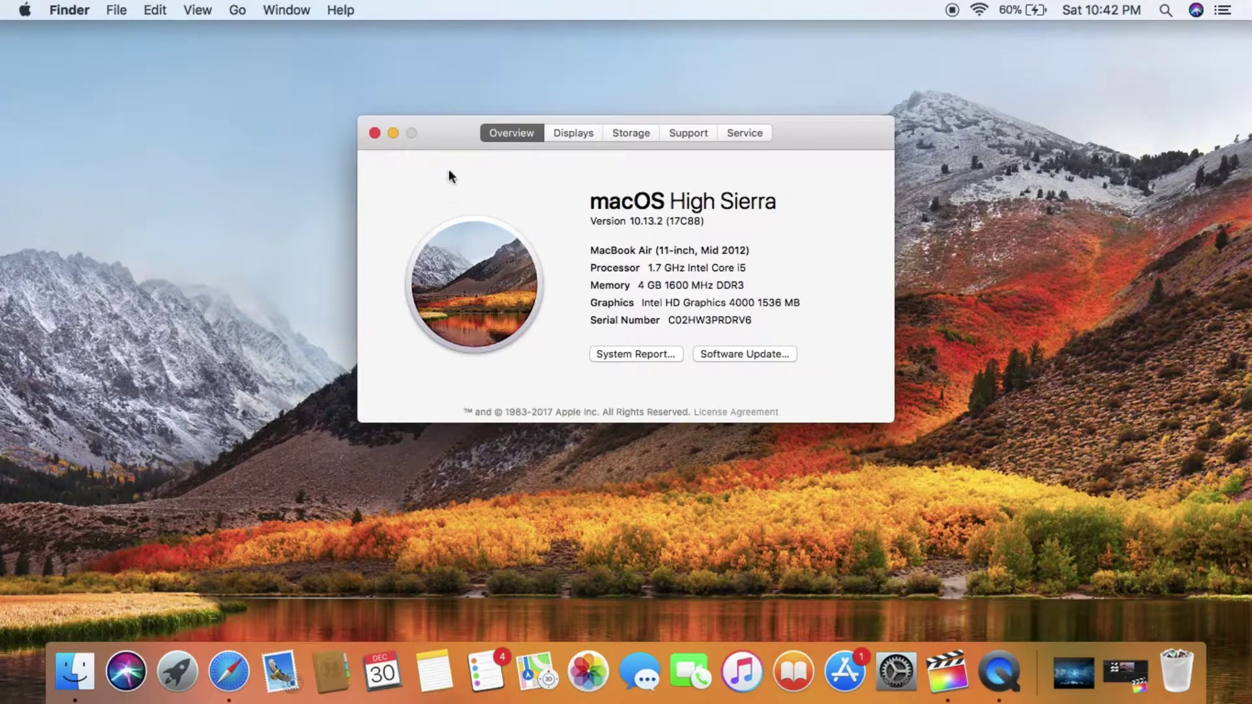
- Switch to the Safari search results, open Apple's macOS High Sierra page and follow its Upgrade Now link
{"action": "left_click", "coordinate": [375, 133]}
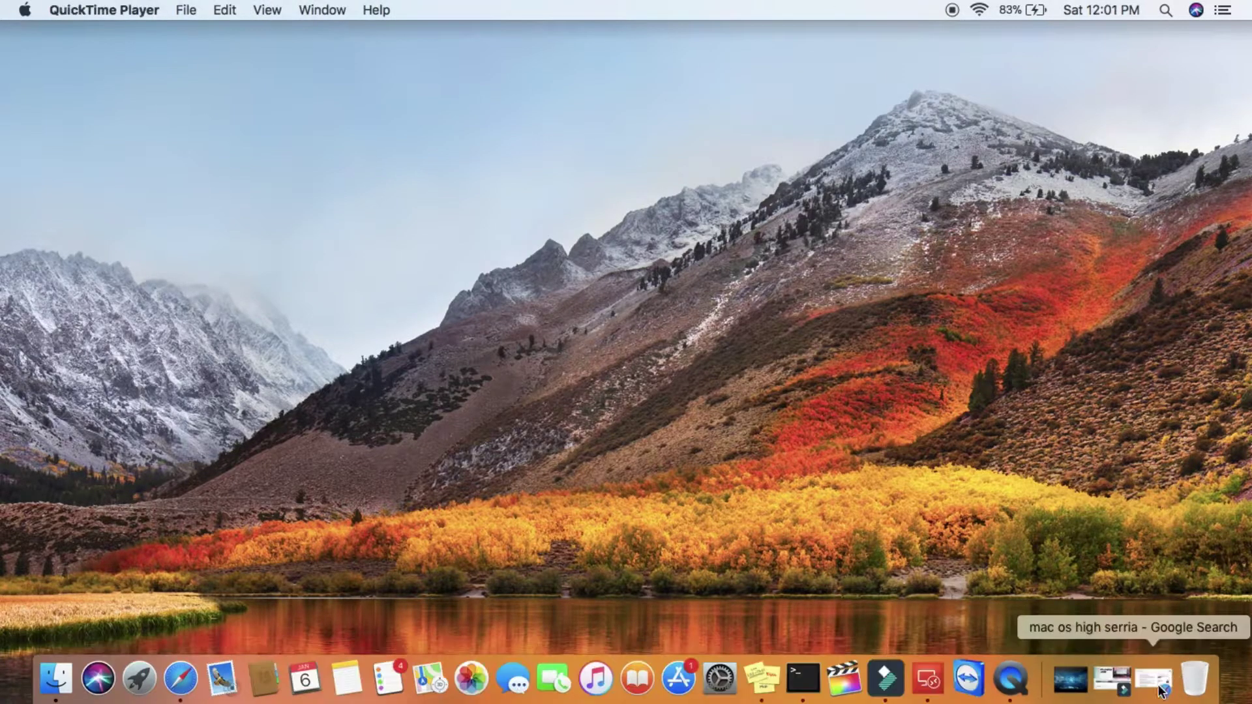
{"action": "left_click", "coordinate": [1155, 681]}
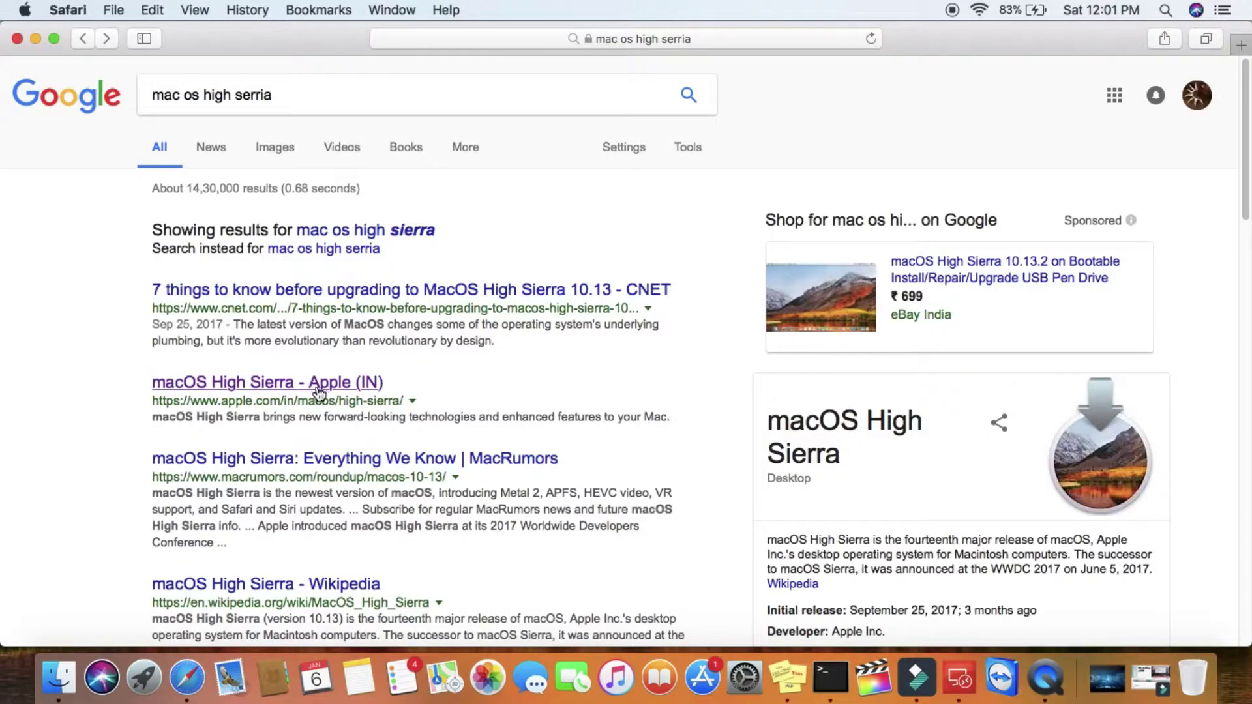
{"action": "left_click", "coordinate": [373, 375]}
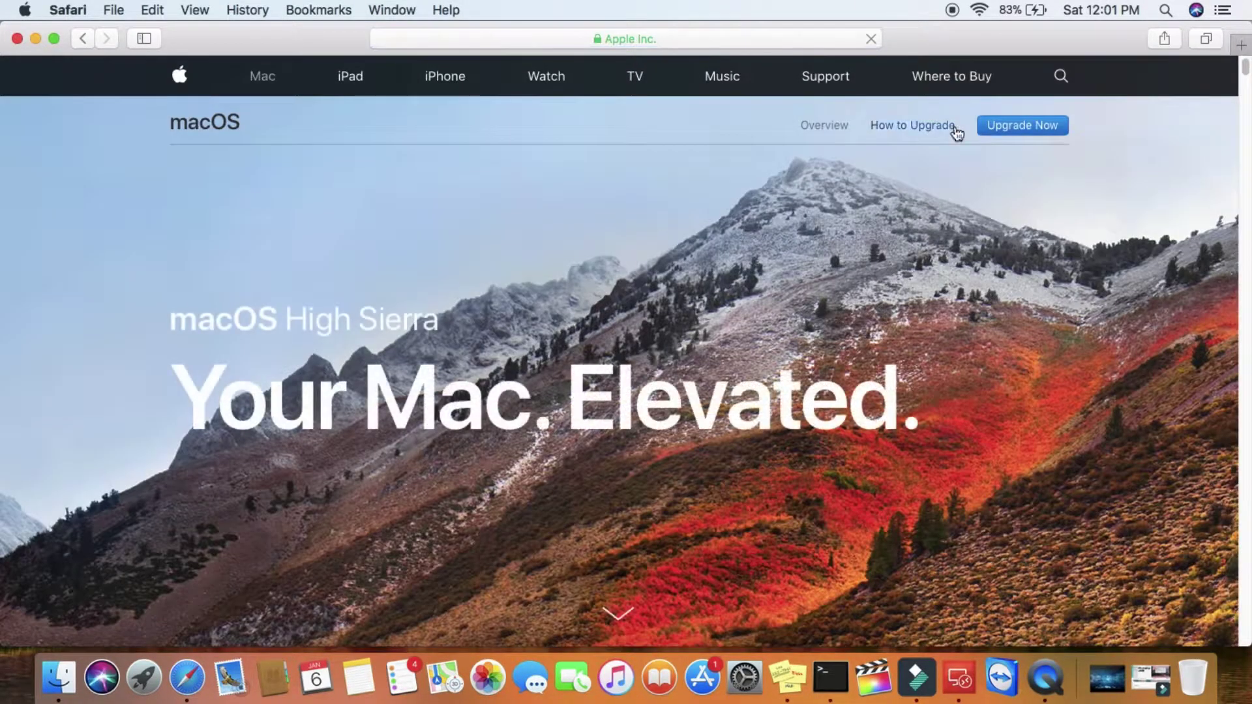
{"action": "left_click", "coordinate": [1004, 133]}
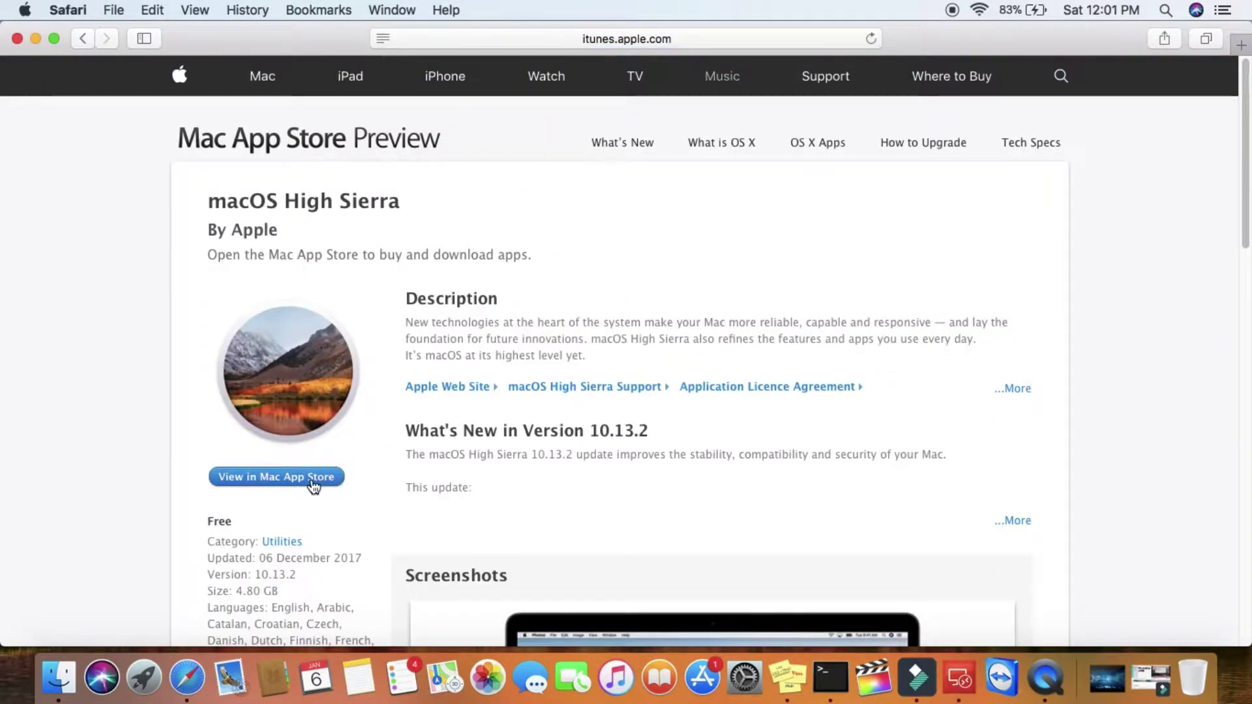
- View macOS High Sierra in the Mac App Store and start downloading the installer
{"action": "left_click", "coordinate": [311, 483]}
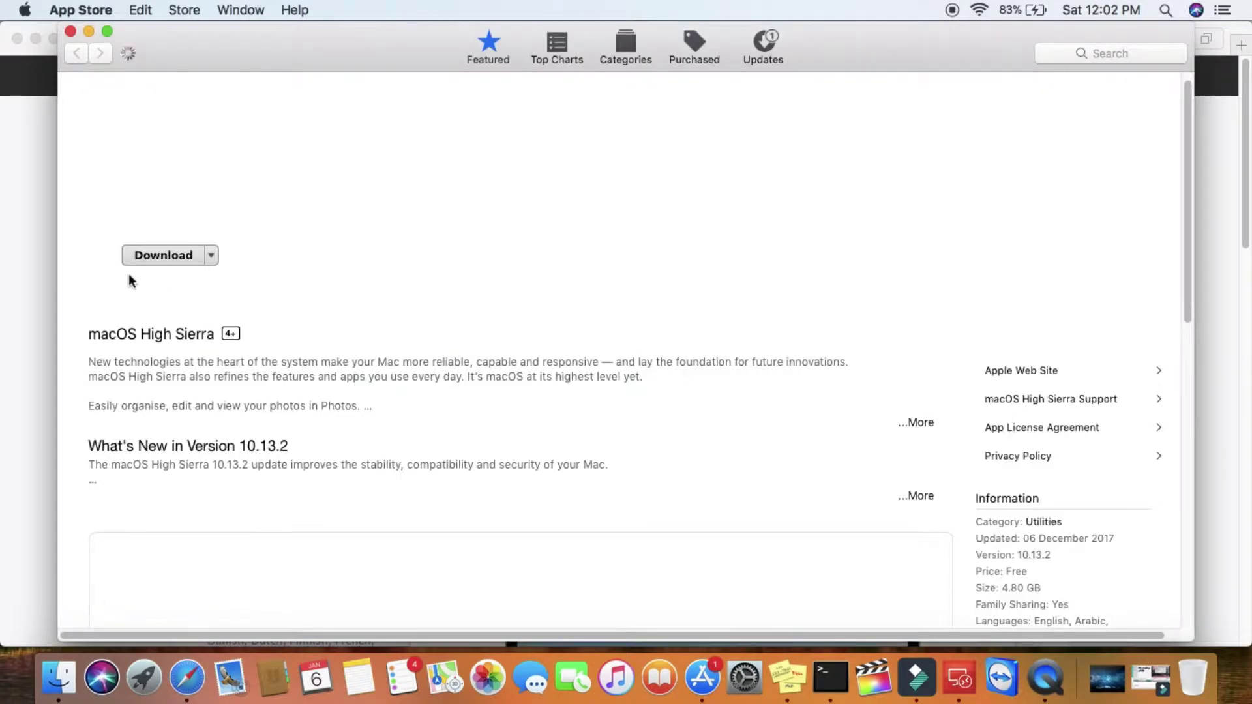
{"action": "left_click", "coordinate": [149, 256]}
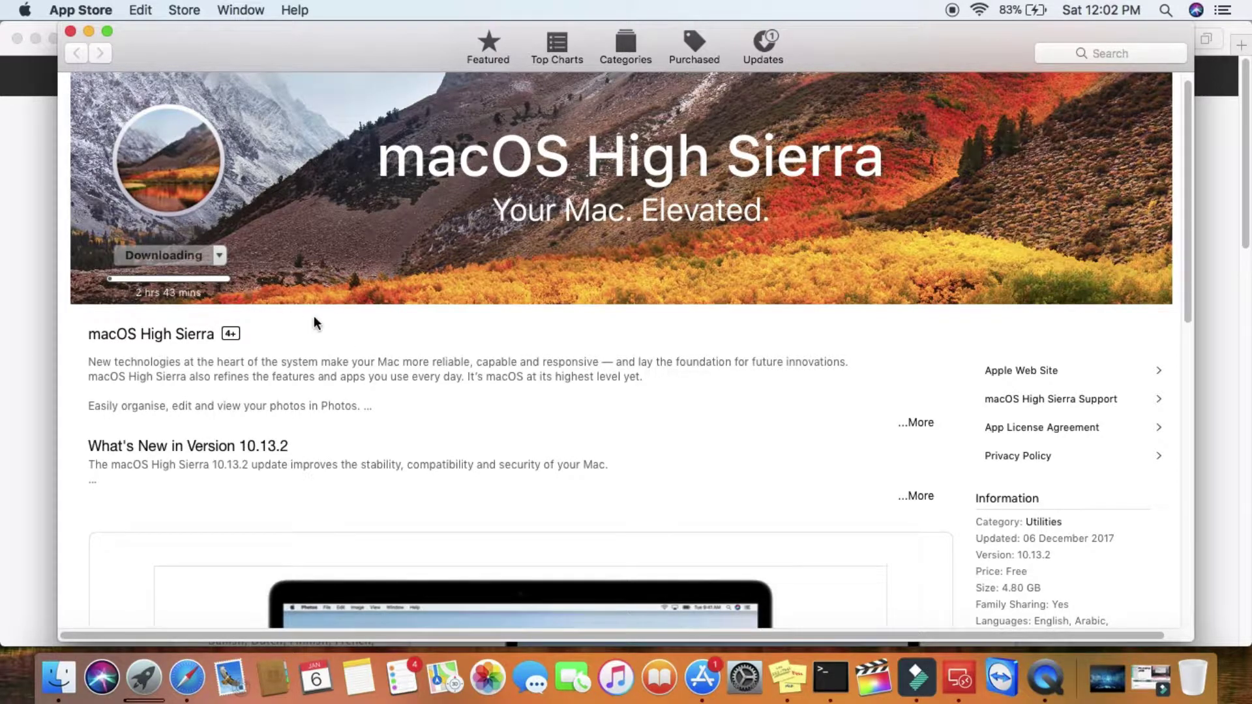
{"action": "left_click", "coordinate": [219, 256]}
{"action": "left_click", "coordinate": [132, 267]}
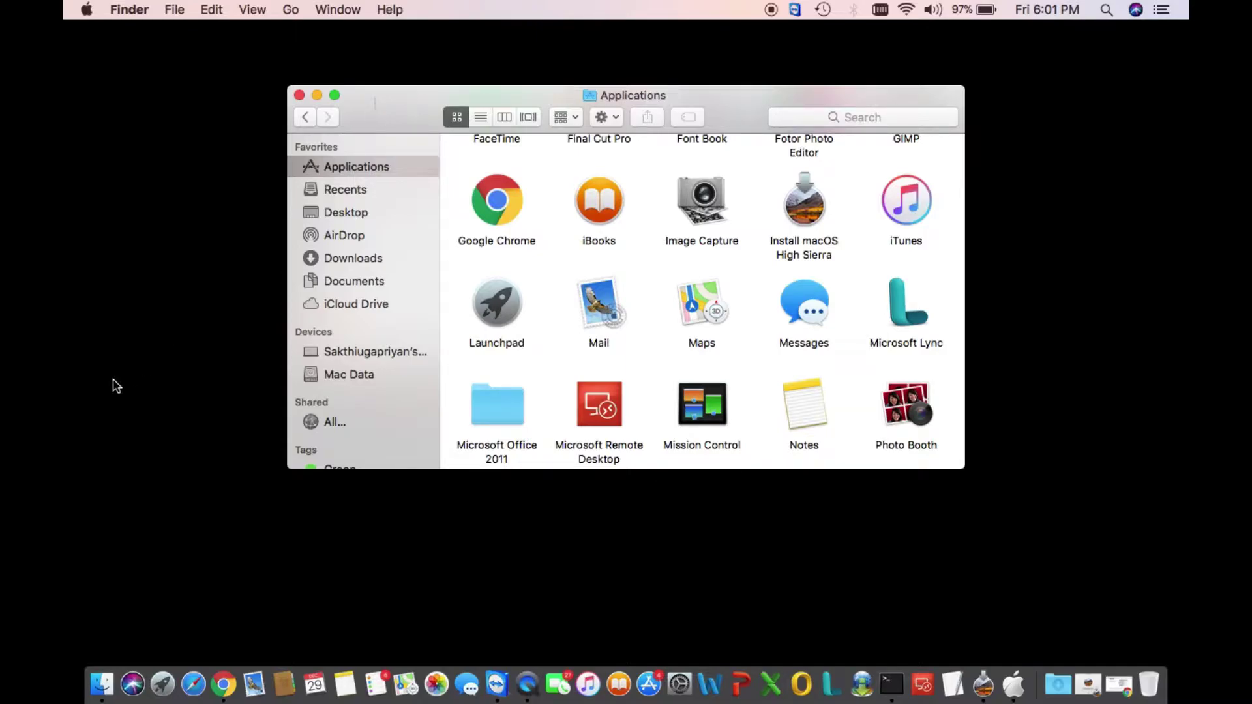
- Find and open Terminal, move the Applications folder window out of its way, and return to Terminal
{"action": "key", "text": "F4"}
{"action": "scroll", "coordinate": [566, 404], "scroll_direction": "left", "scroll_amount": 3}
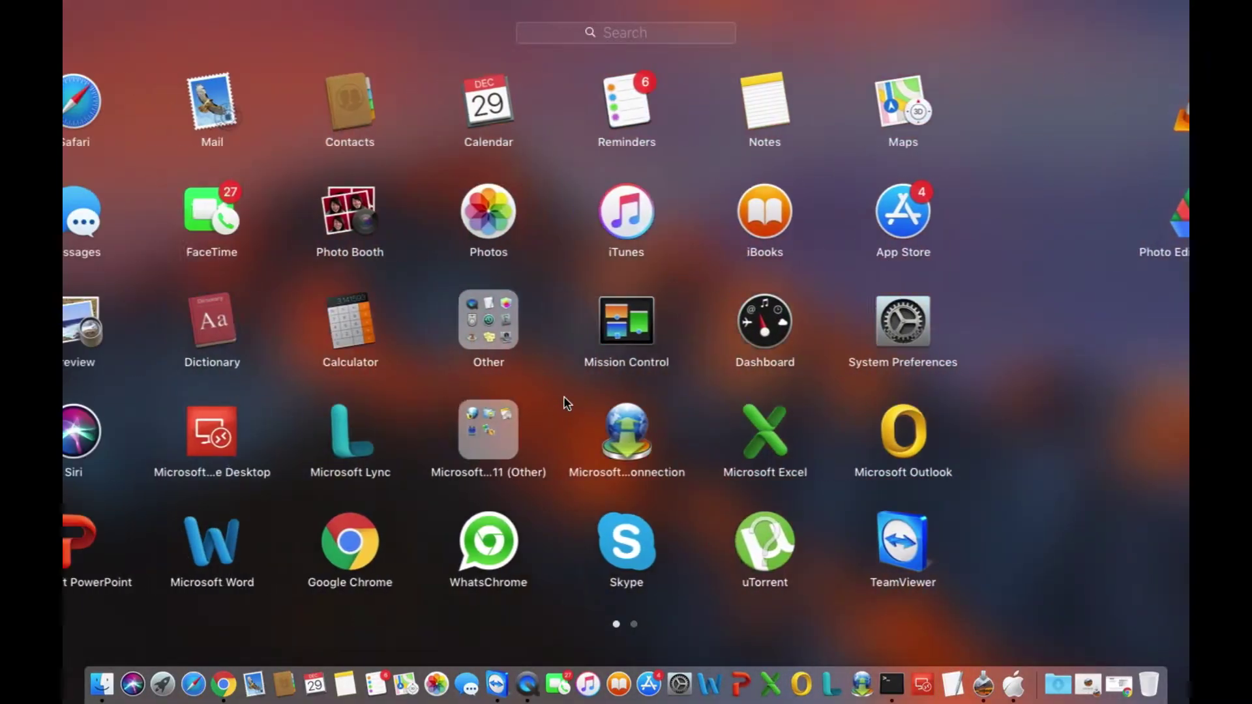
{"action": "type", "text": "ter"}
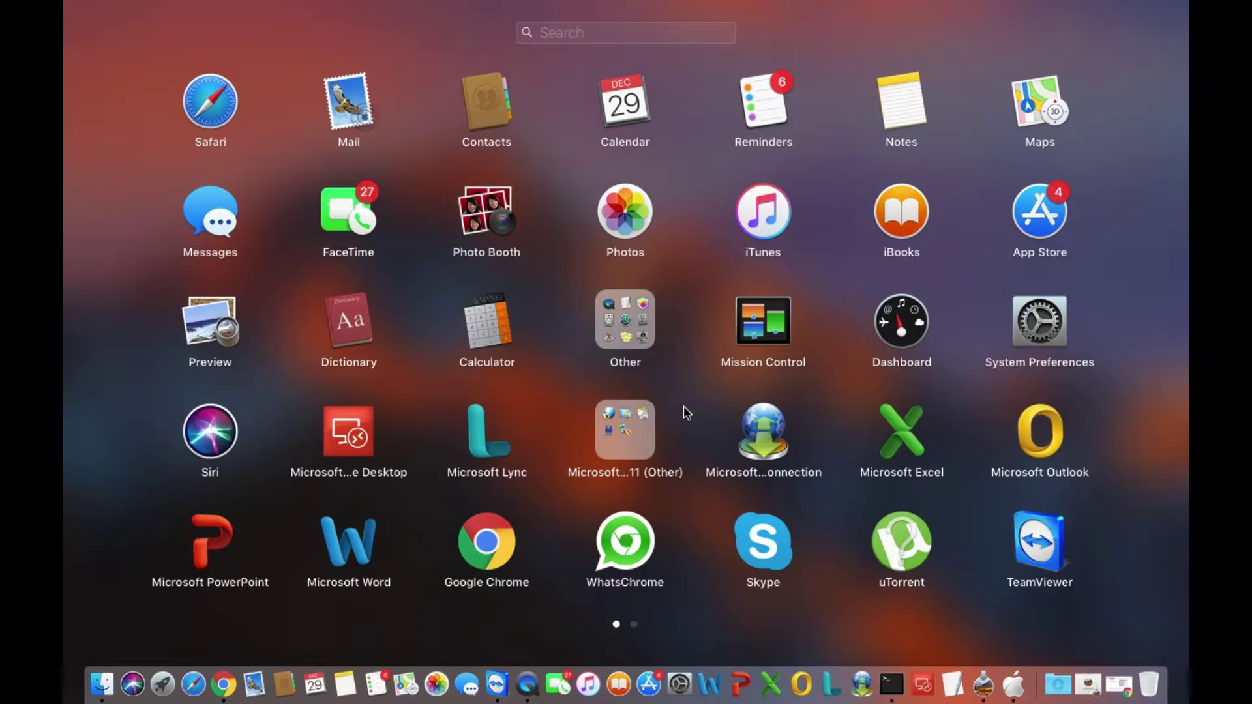
{"action": "left_click", "coordinate": [623, 94]}
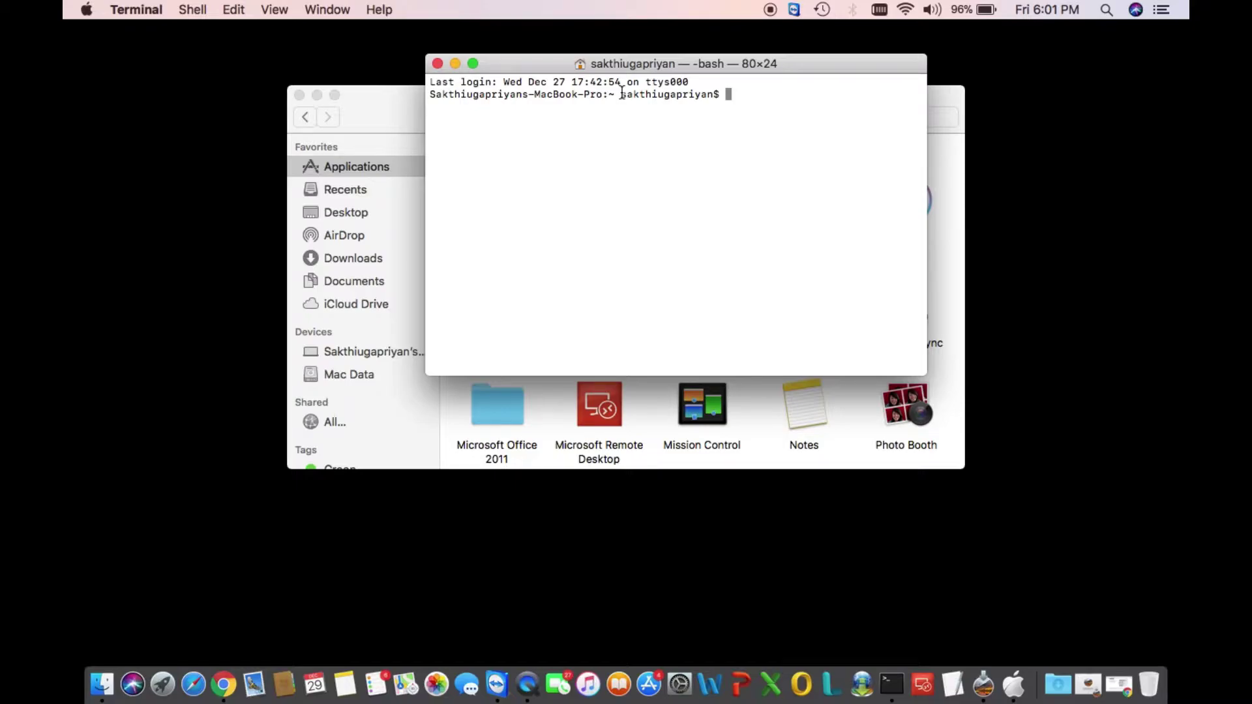
{"action": "left_click", "coordinate": [377, 101]}
{"action": "left_click_drag", "start_coordinate": [377, 102], "coordinate": [153, 328]}
{"action": "left_click", "coordinate": [538, 139]}
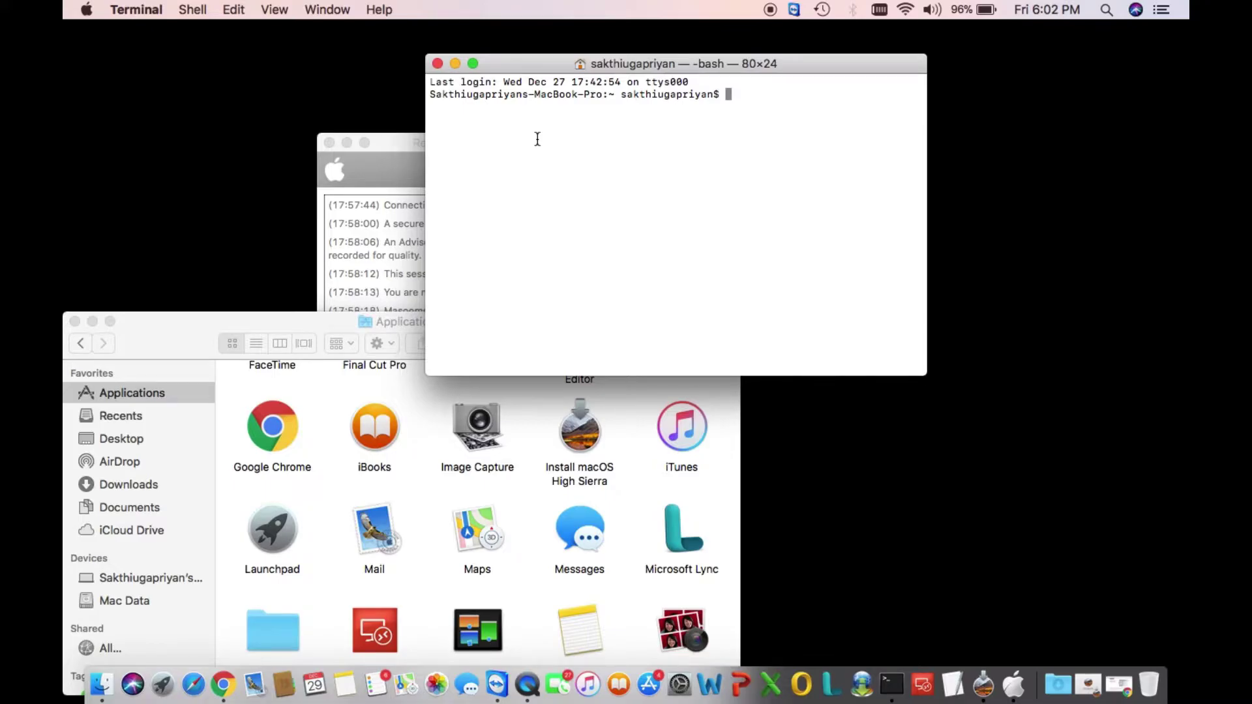
- Open Disk Utility and set its sidebar to show all devices instead of only volumes
{"action": "key", "text": "F4"}
{"action": "type", "text": "disk"}
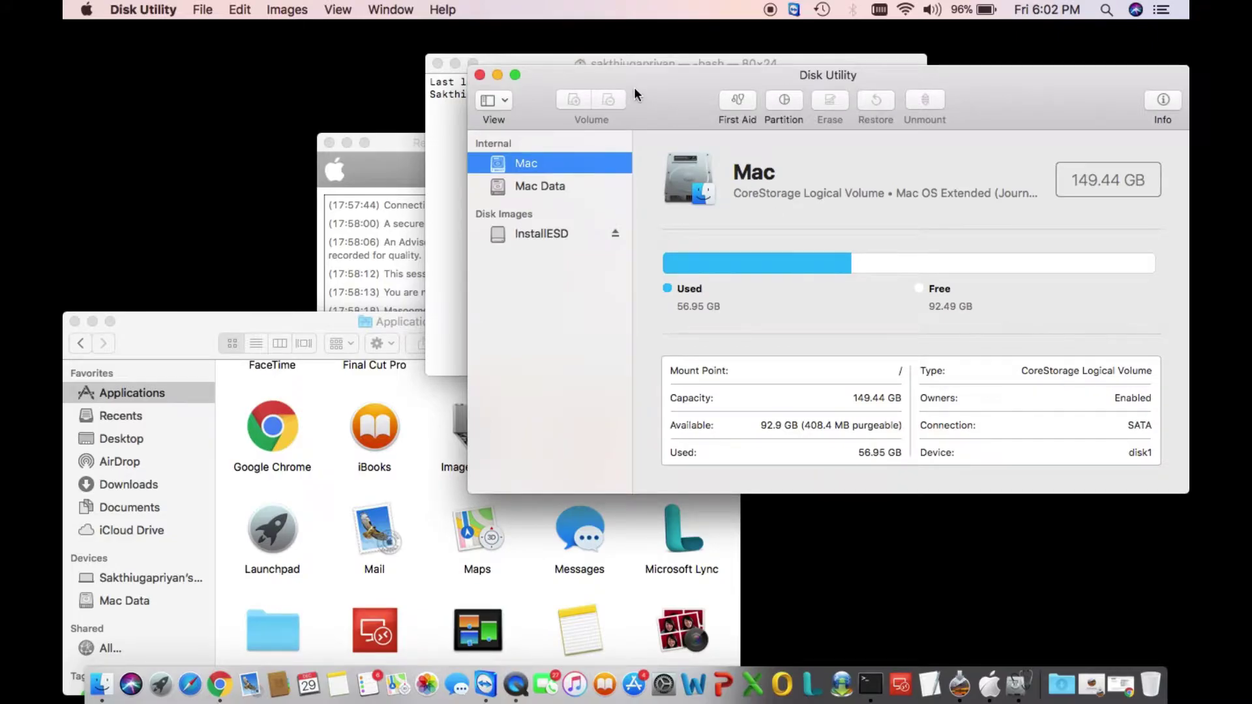
{"action": "left_click_drag", "start_coordinate": [649, 85], "coordinate": [623, 164]}
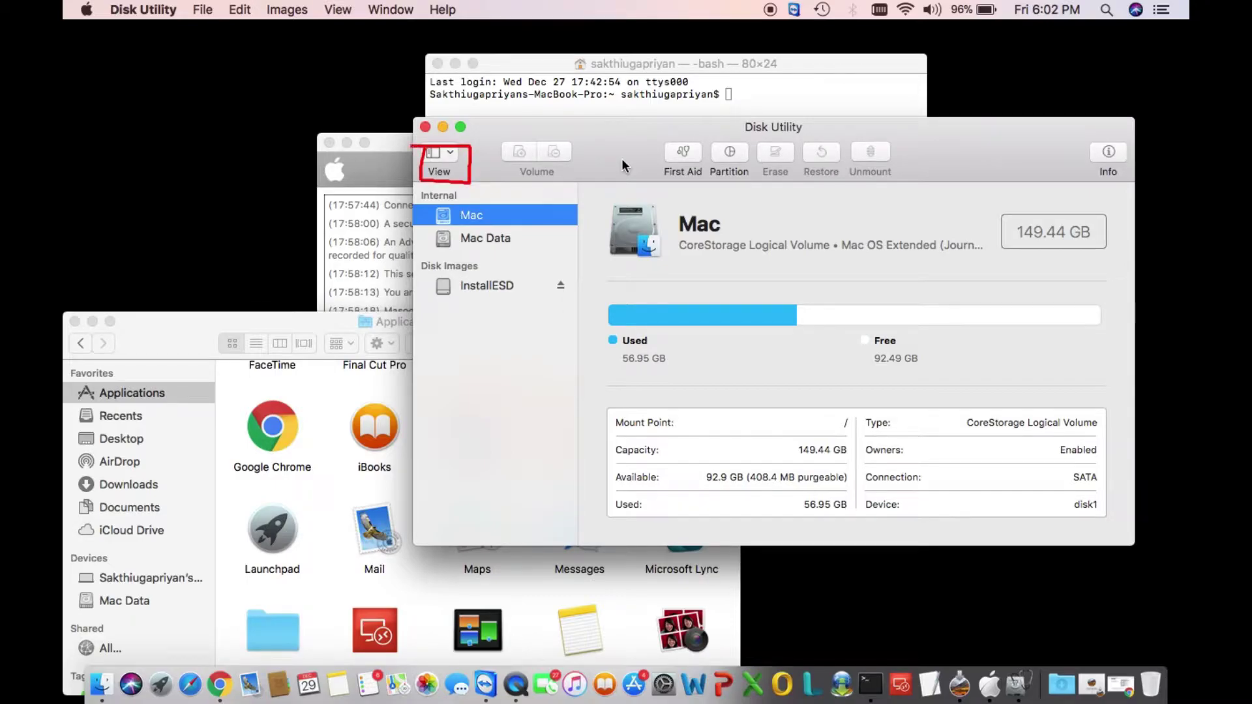
{"action": "left_click", "coordinate": [448, 151]}
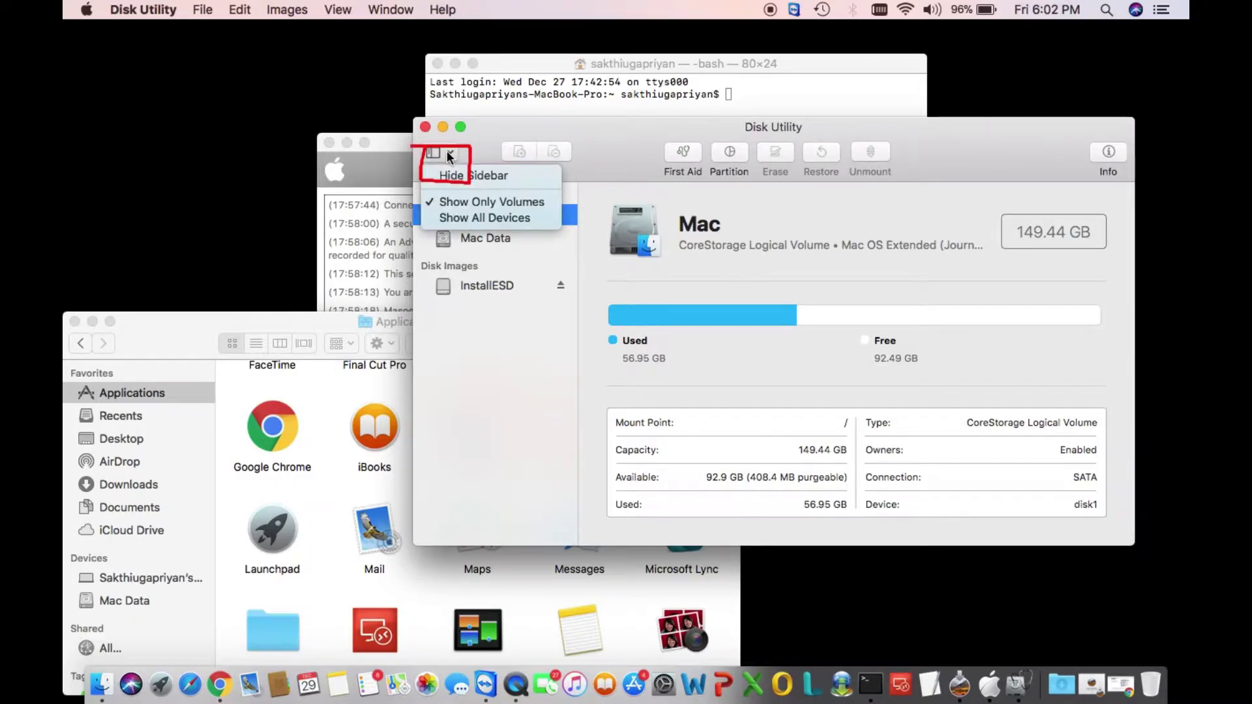
{"action": "left_click", "coordinate": [456, 221]}
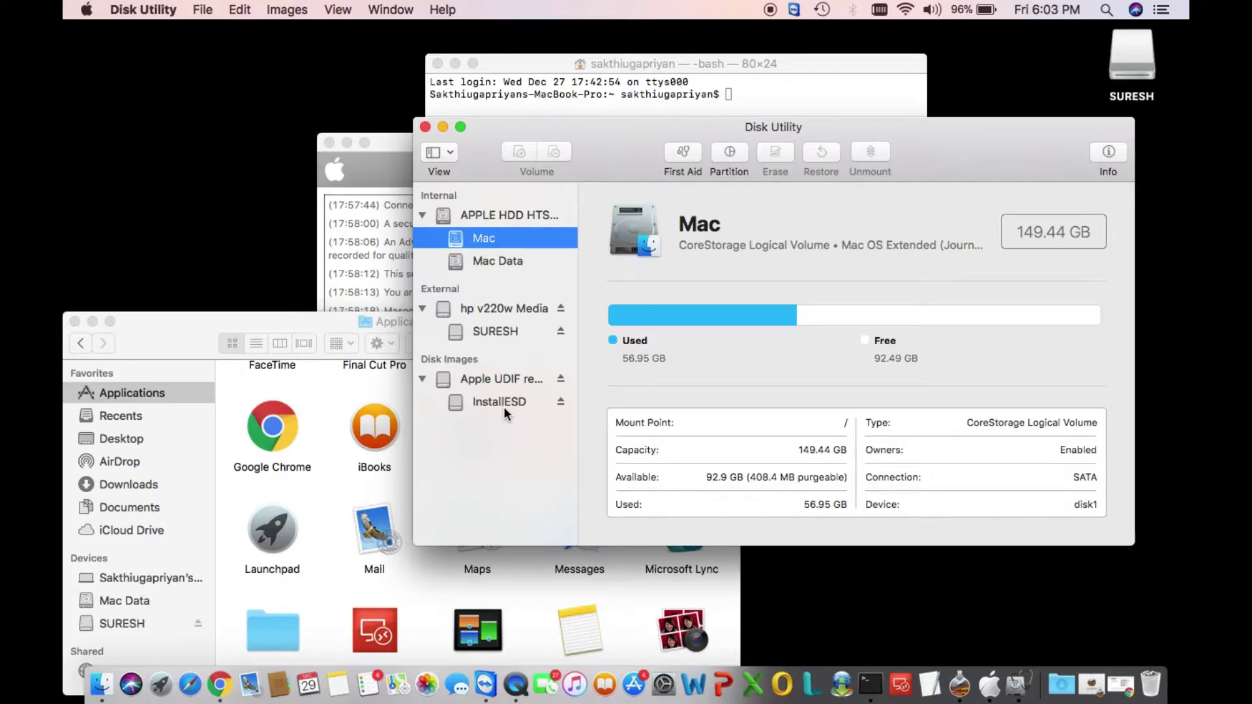
- Start erasing the external hp v220w Media drive, keeping the Mac OS Extended (Journaled) format and naming it MyVolume
{"action": "left_click", "coordinate": [522, 307]}
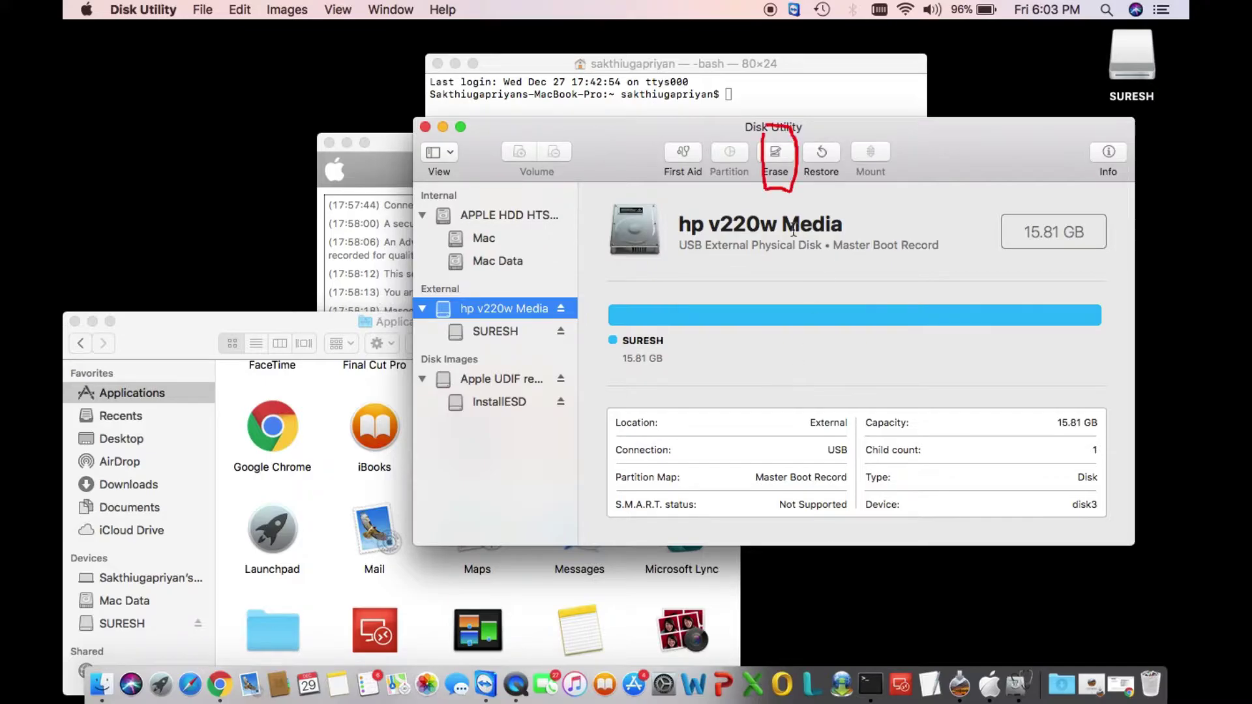
{"action": "left_click", "coordinate": [781, 152]}
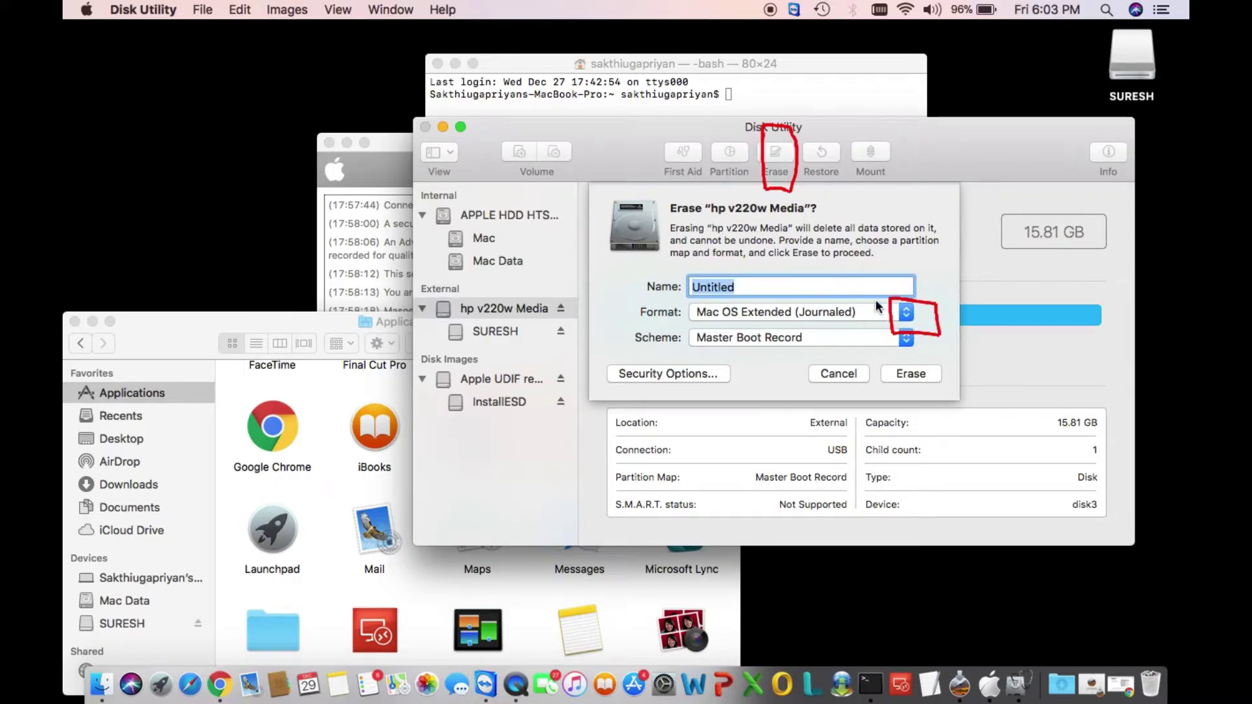
{"action": "left_click", "coordinate": [907, 312]}
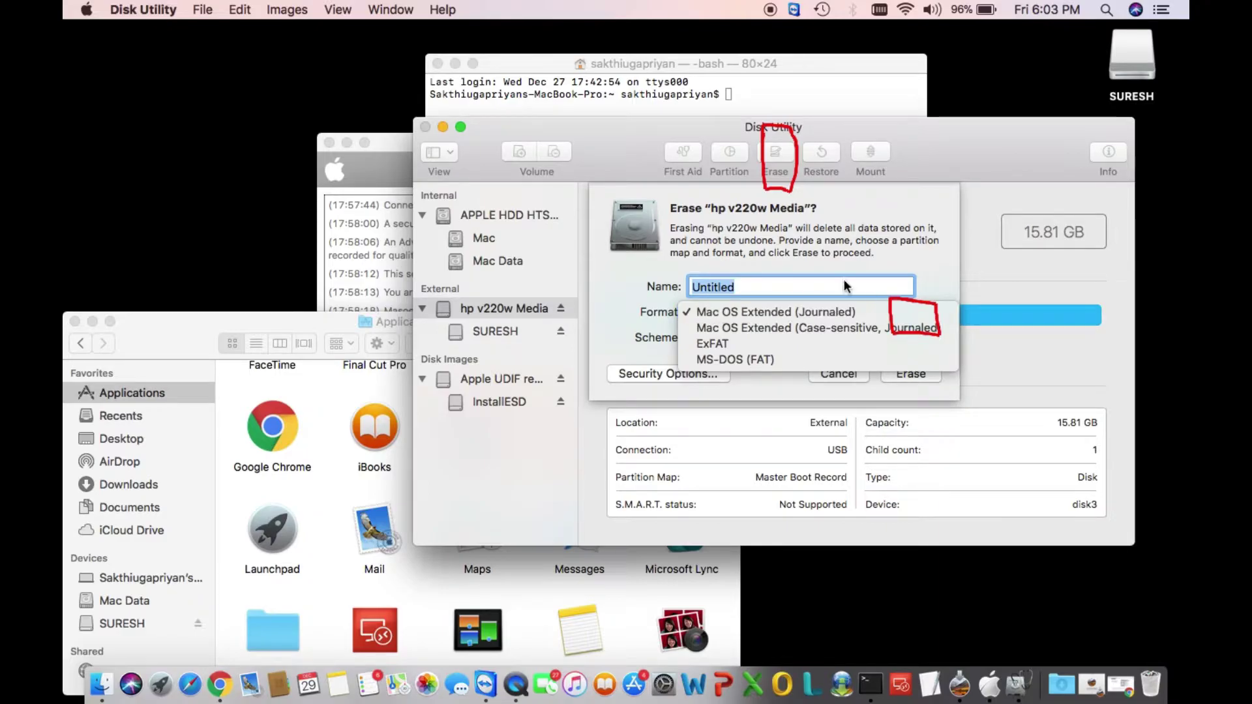
{"action": "left_click", "coordinate": [739, 282]}
{"action": "type", "text": "M"}
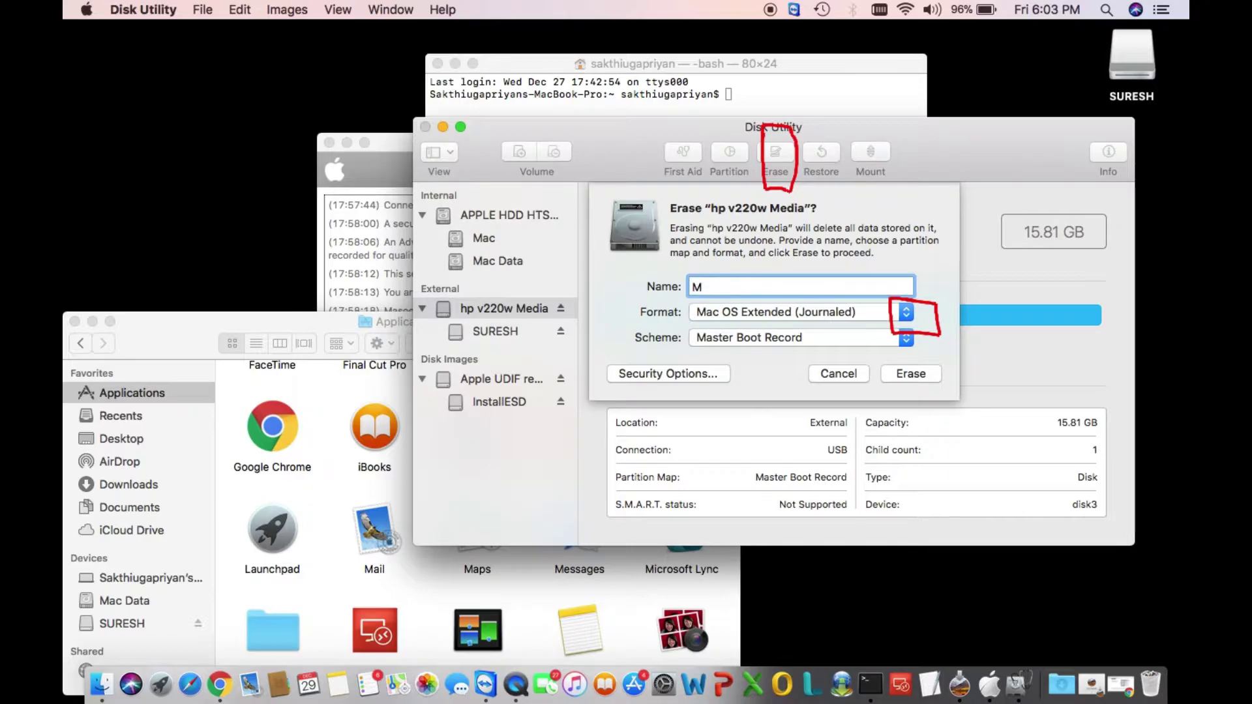
{"action": "type", "text": "yVolume"}
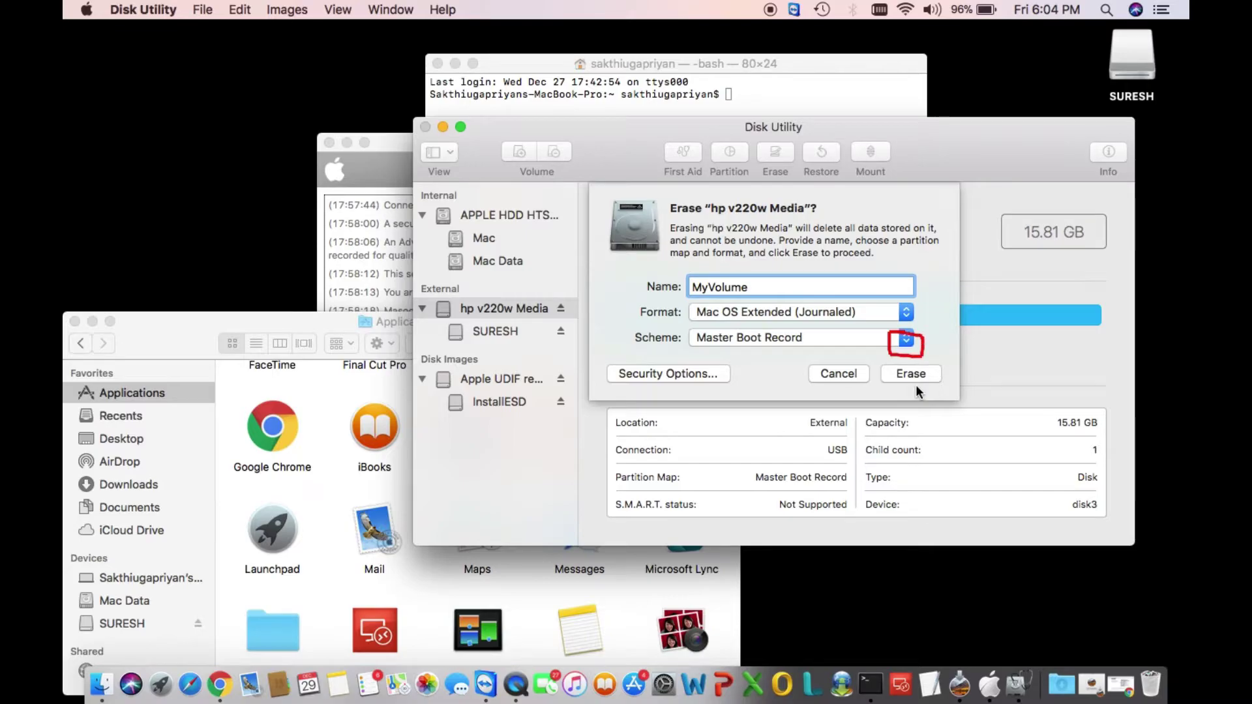
- Set the scheme to GUID Partition Map and erase the USB drive
{"action": "left_click", "coordinate": [906, 339]}
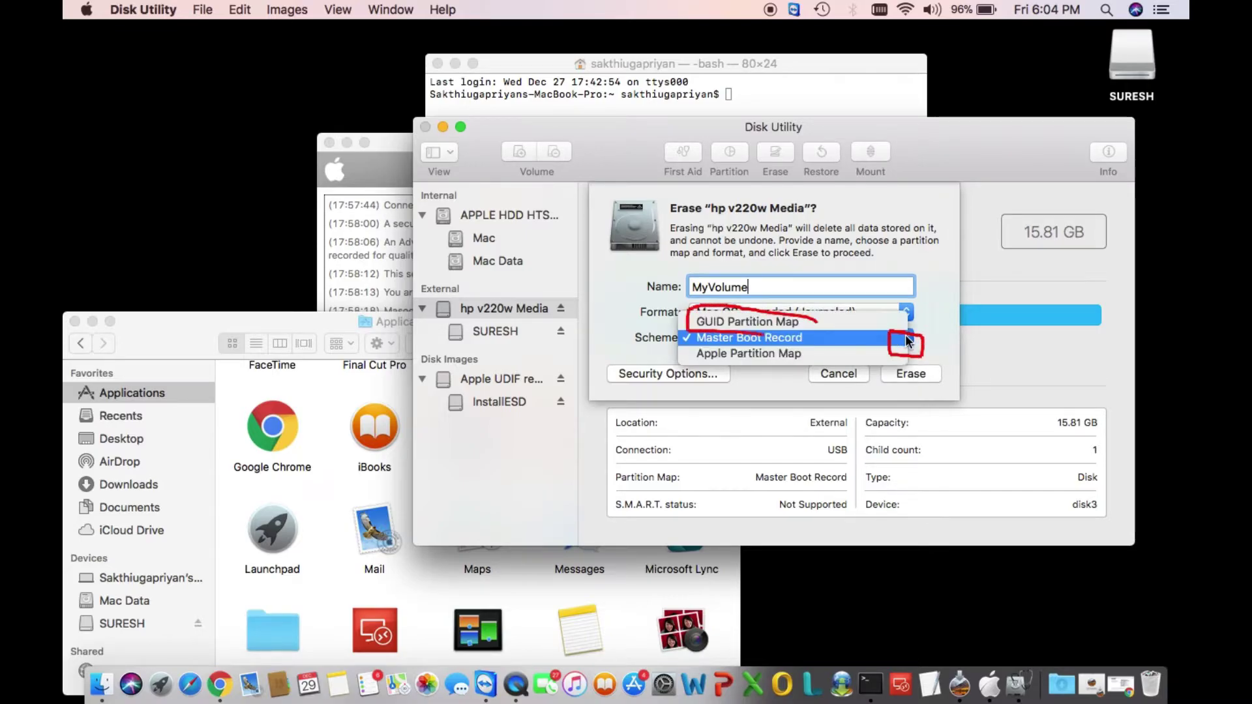
{"action": "left_click", "coordinate": [831, 322]}
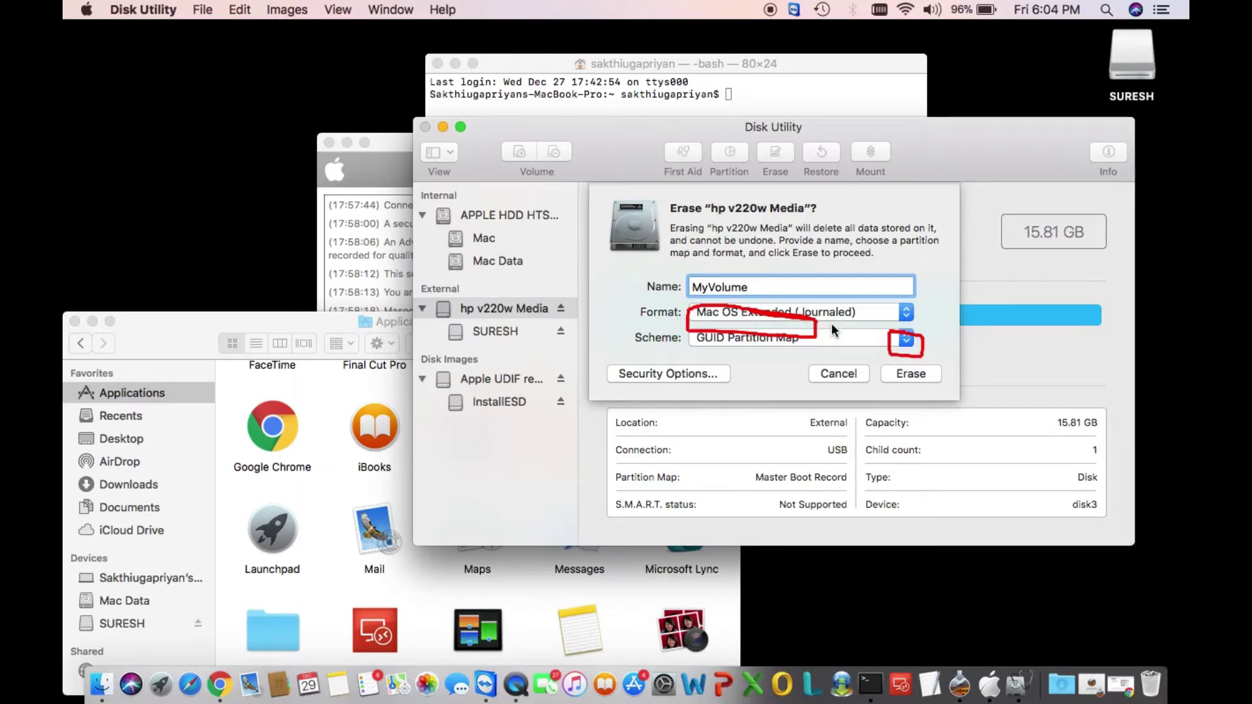
{"action": "left_click", "coordinate": [909, 376]}
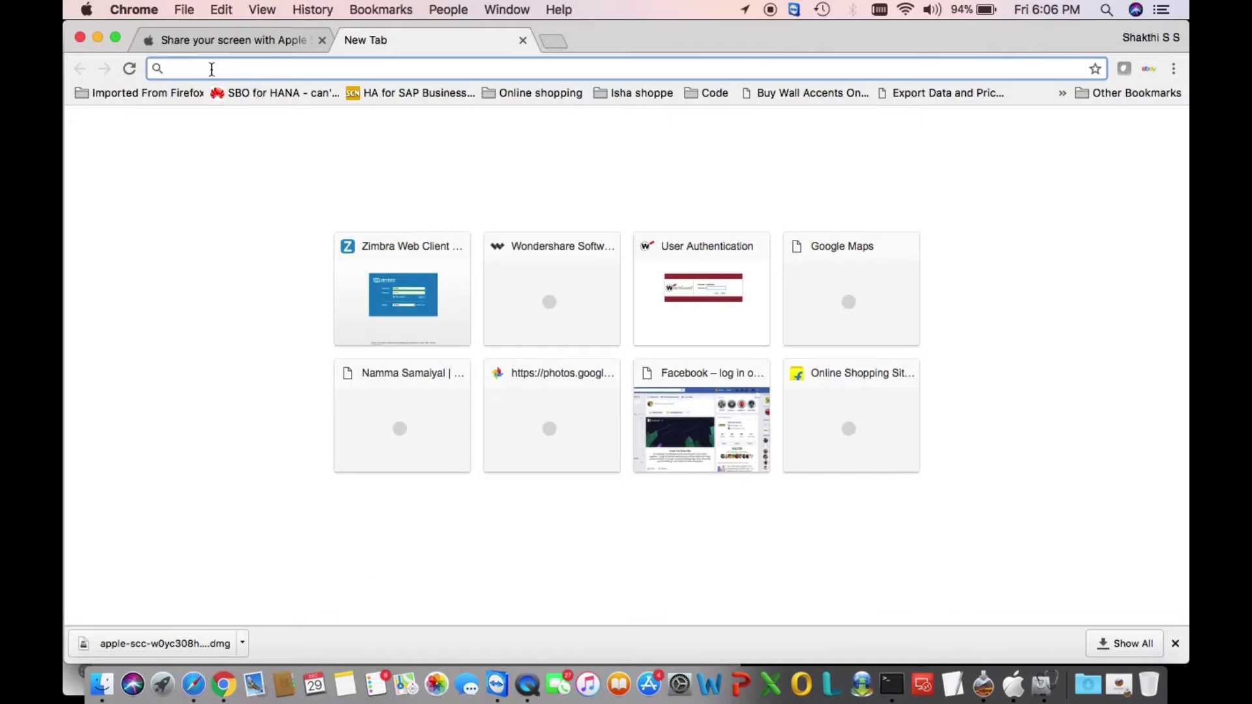
- Go to google.co.in in Chrome and search for "ht201372+apple"
{"action": "type", "text": "google.co.in"}
{"action": "key", "text": "Return"}
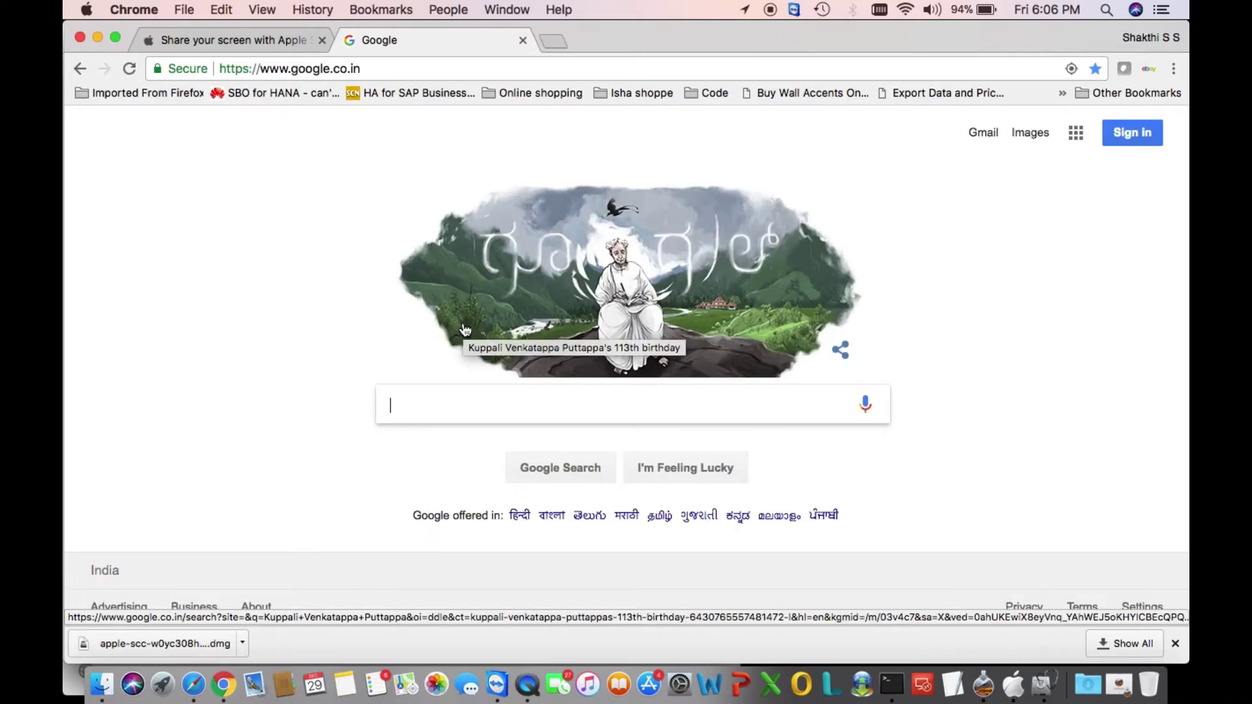
{"action": "type", "text": "ht20"}
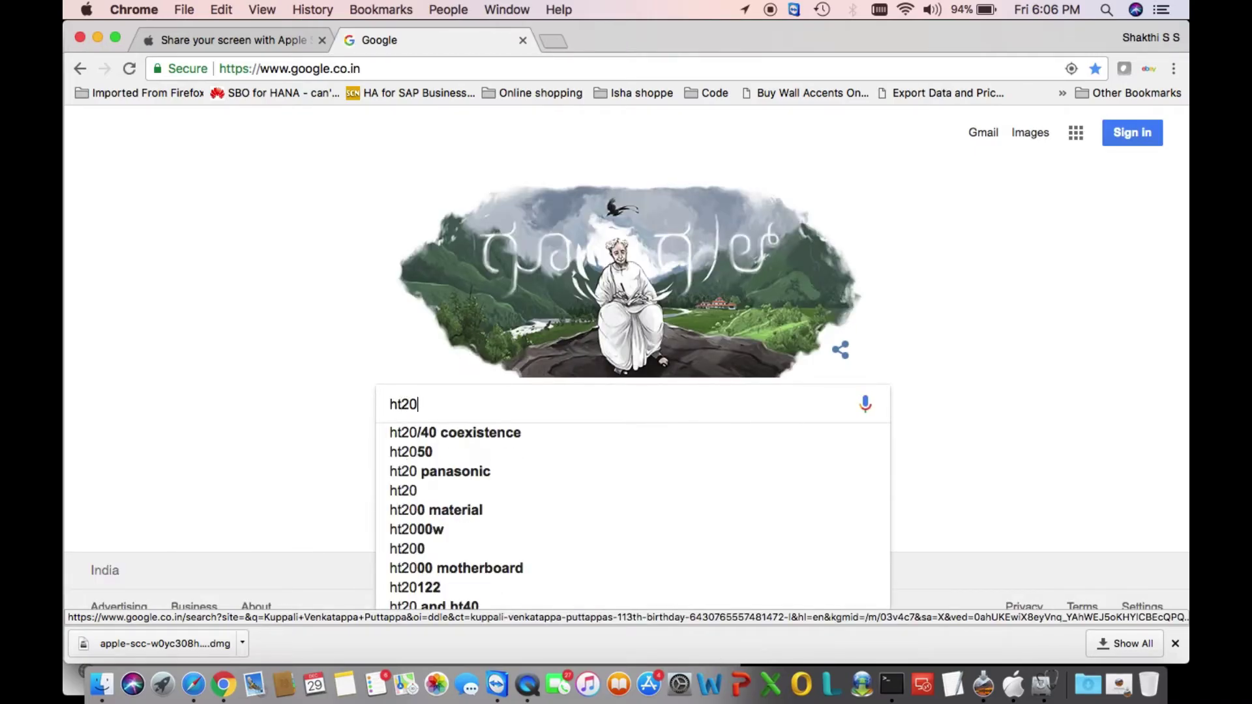
{"action": "type", "text": "1"}
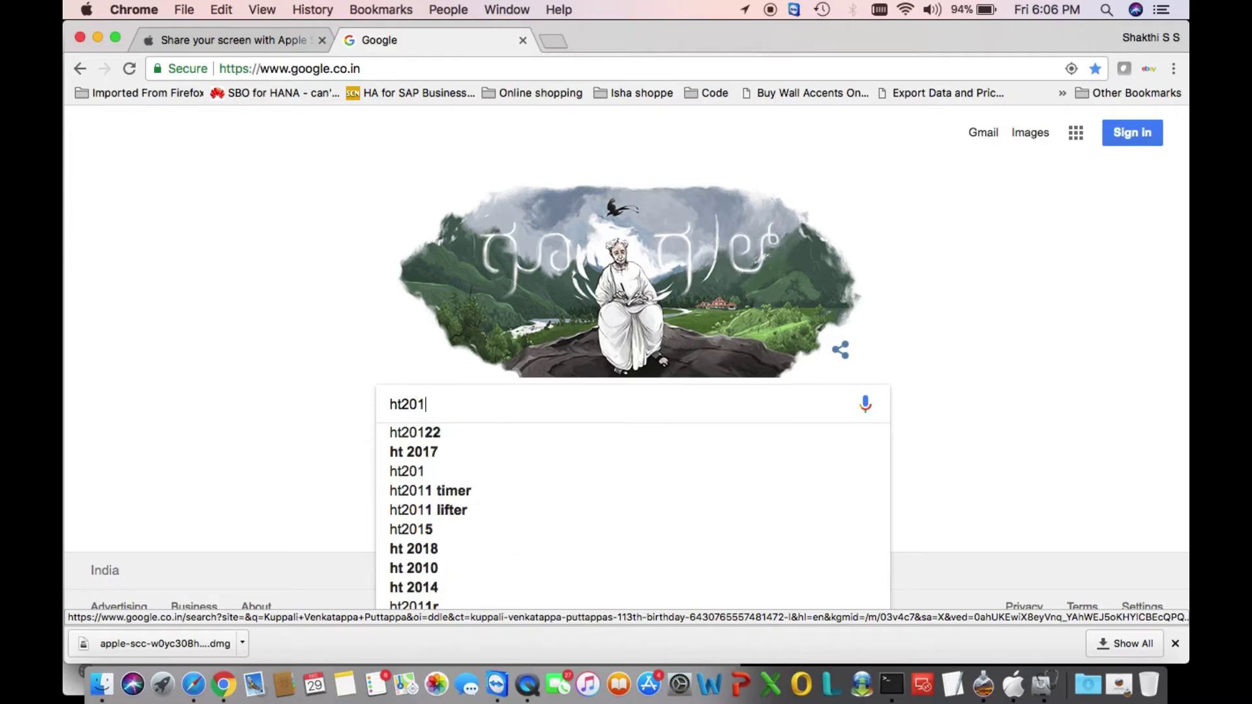
{"action": "type", "text": "372"}
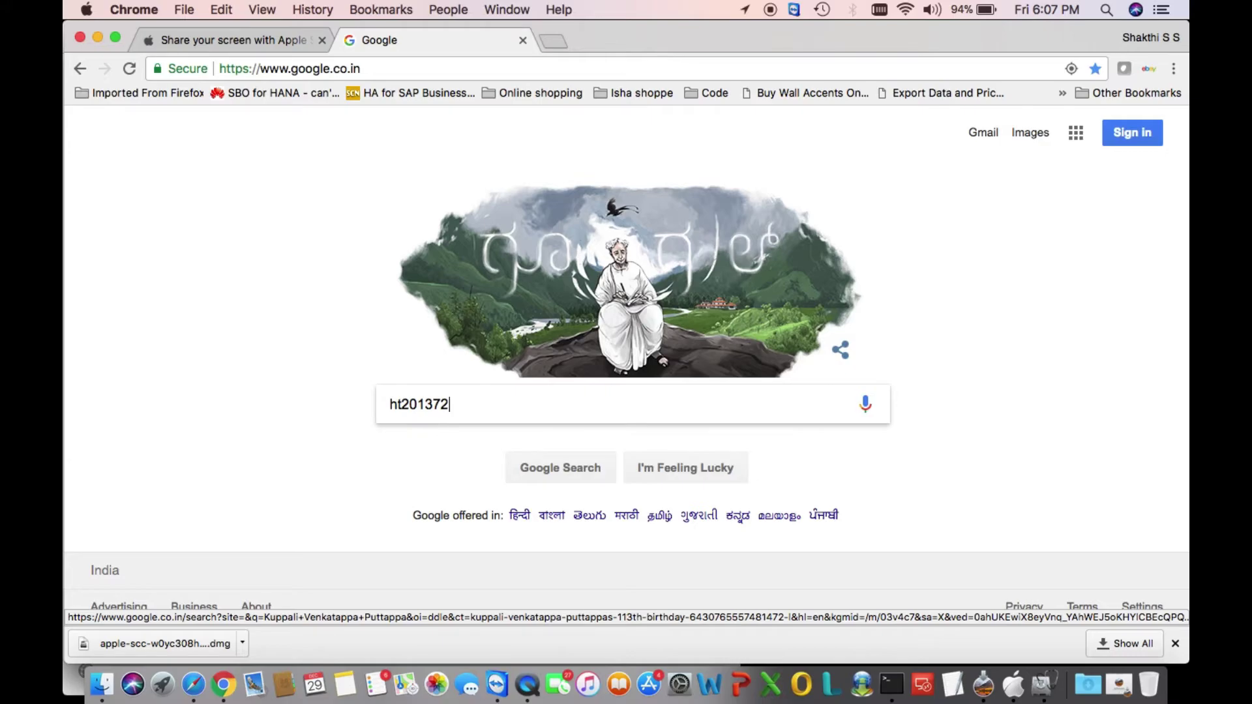
{"action": "type", "text": "+apple"}
{"action": "key", "text": "Return"}
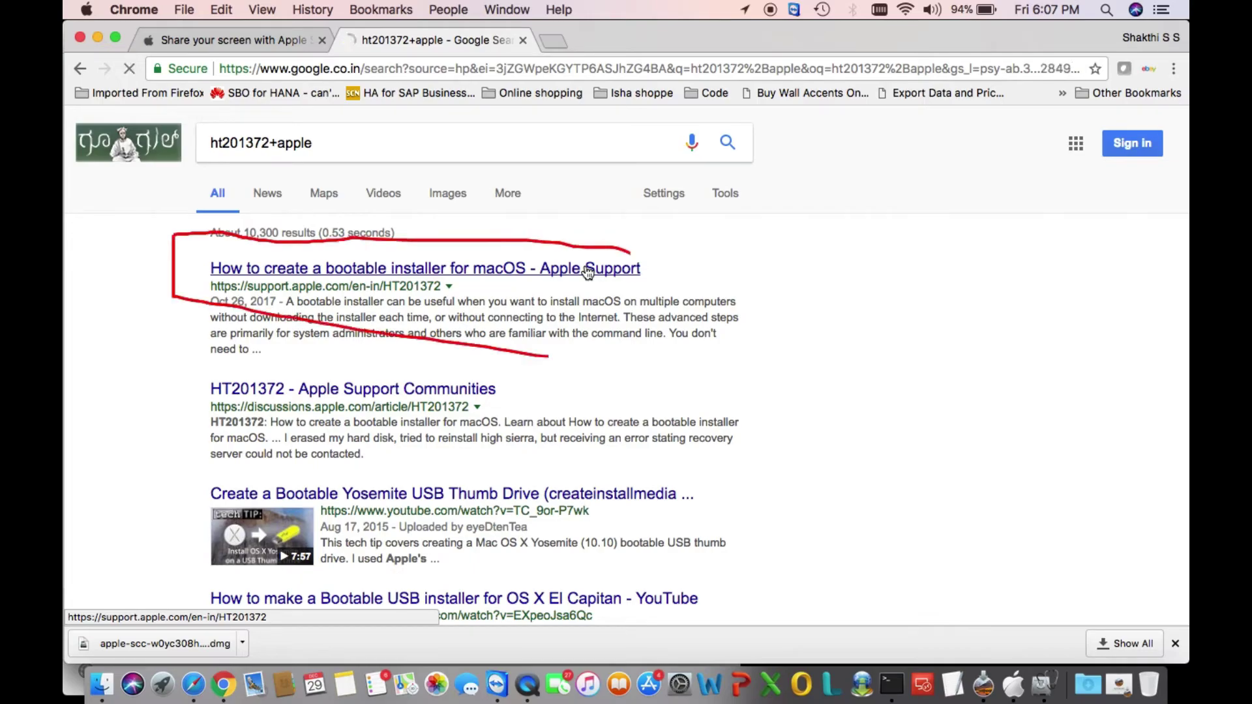
- Open Apple Support's "How to create a bootable installer for macOS" article and select the full High Sierra createinstallmedia command
{"action": "left_click", "coordinate": [587, 272]}
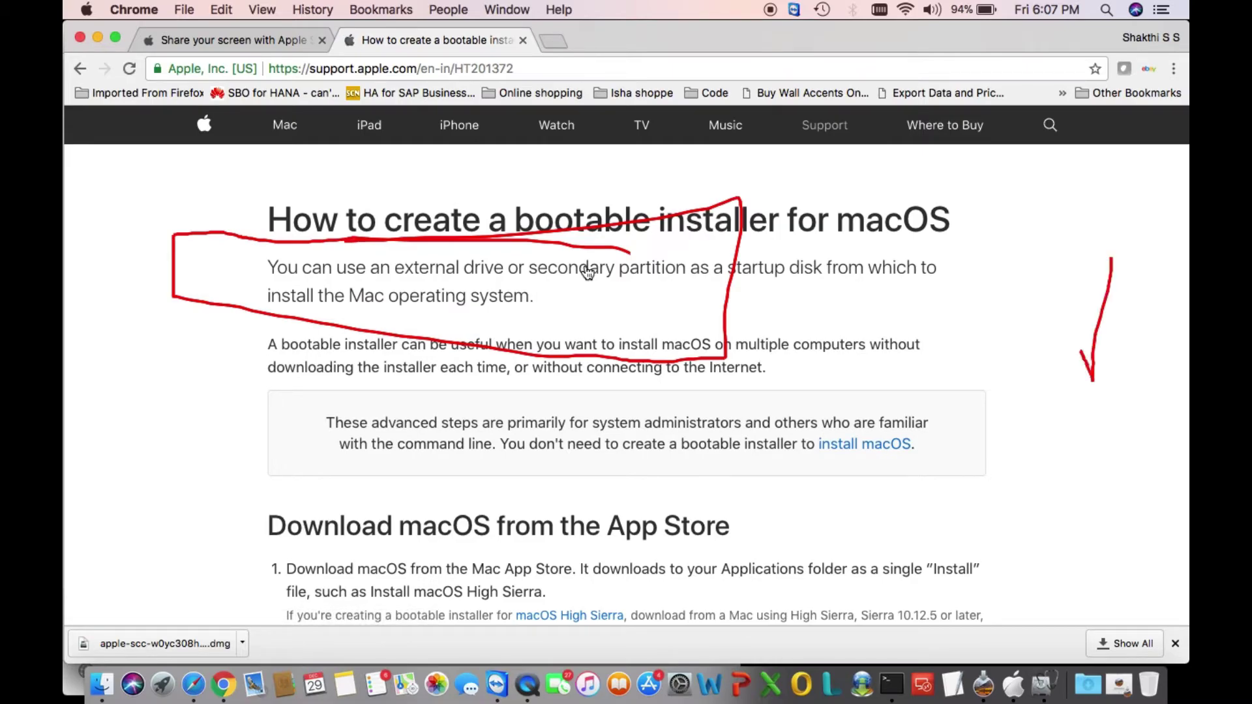
{"action": "scroll", "coordinate": [588, 272], "scroll_direction": "down", "scroll_amount": 3}
{"action": "scroll", "coordinate": [588, 272], "scroll_direction": "down", "scroll_amount": 6}
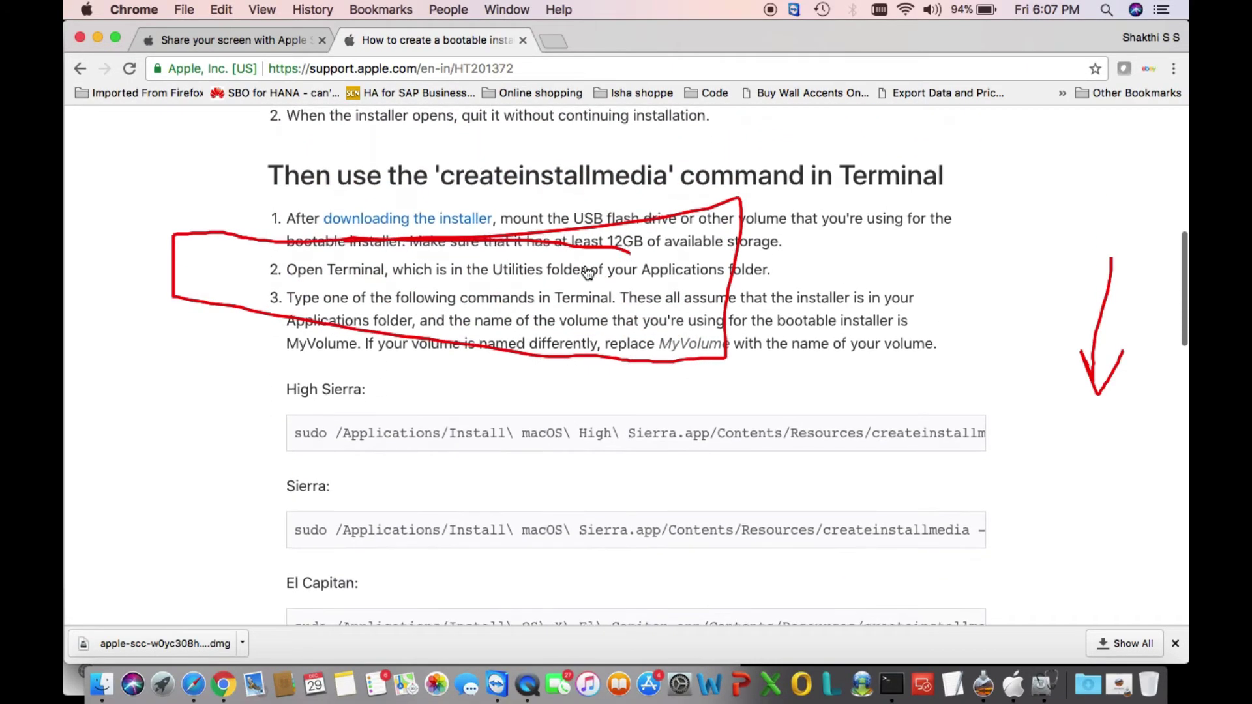
{"action": "scroll", "coordinate": [588, 272], "scroll_direction": "down", "scroll_amount": 1}
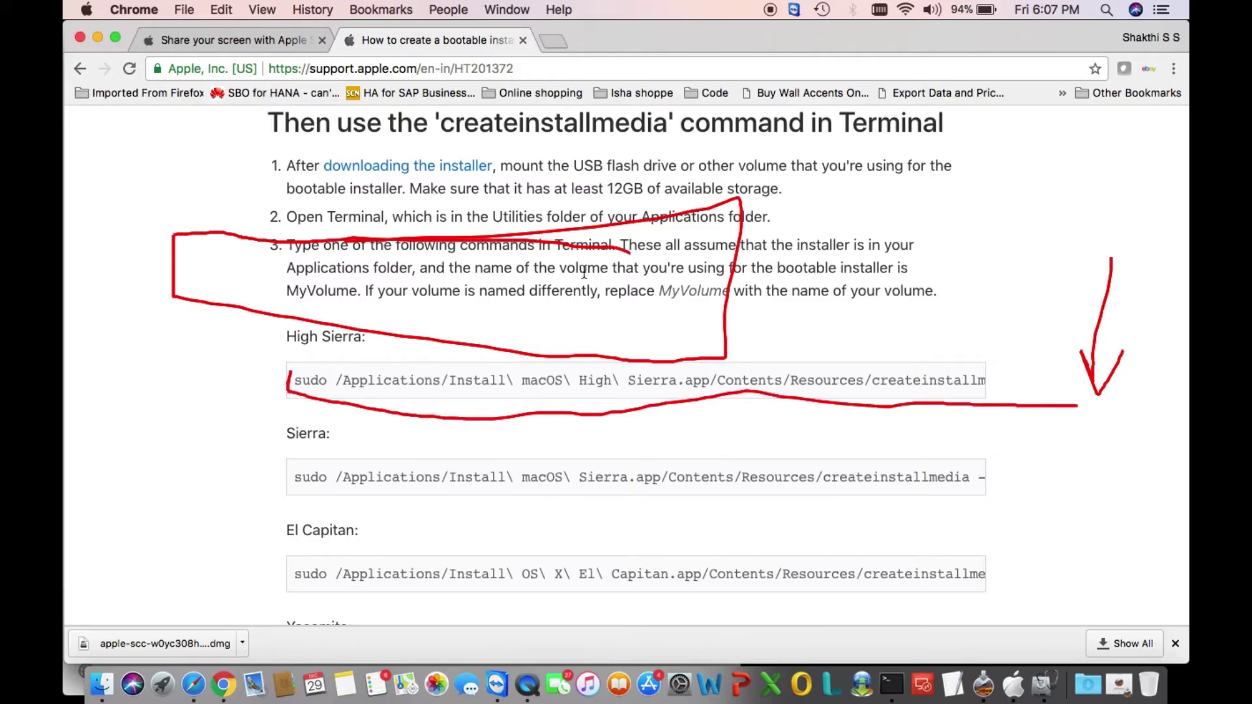
{"action": "triple_click", "coordinate": [505, 380]}
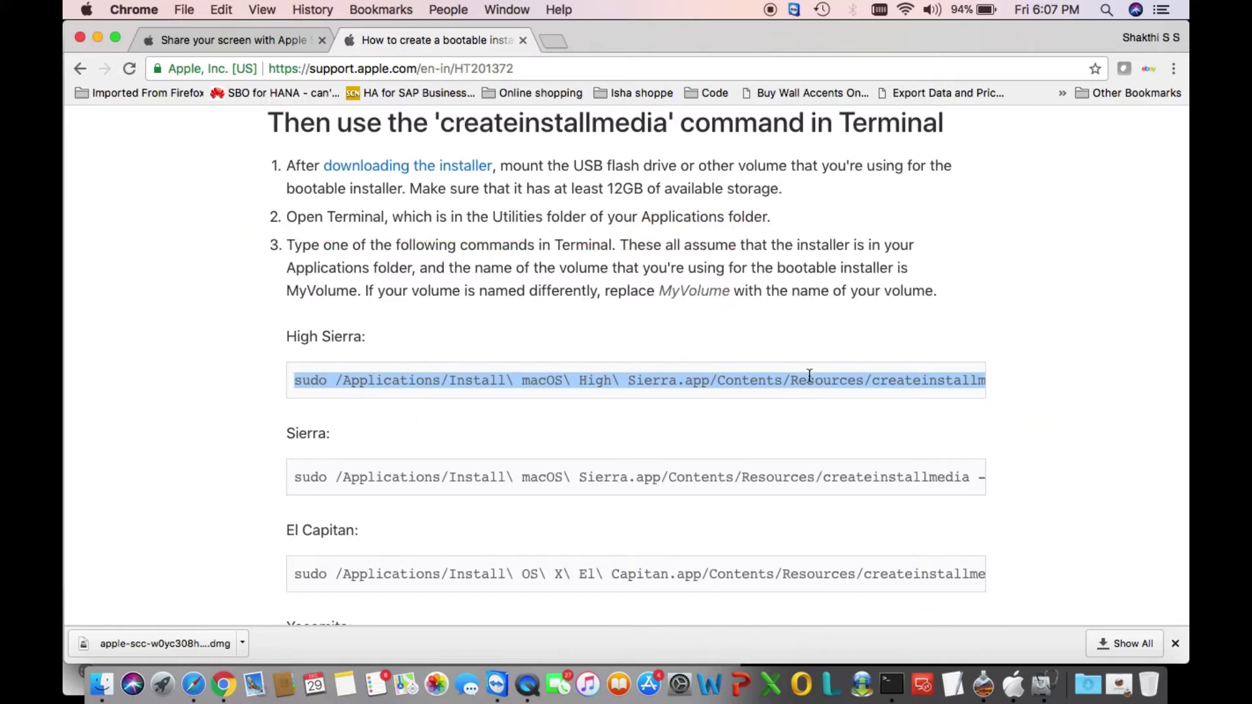
{"action": "scroll", "coordinate": [890, 380], "scroll_direction": "right", "scroll_amount": 8}
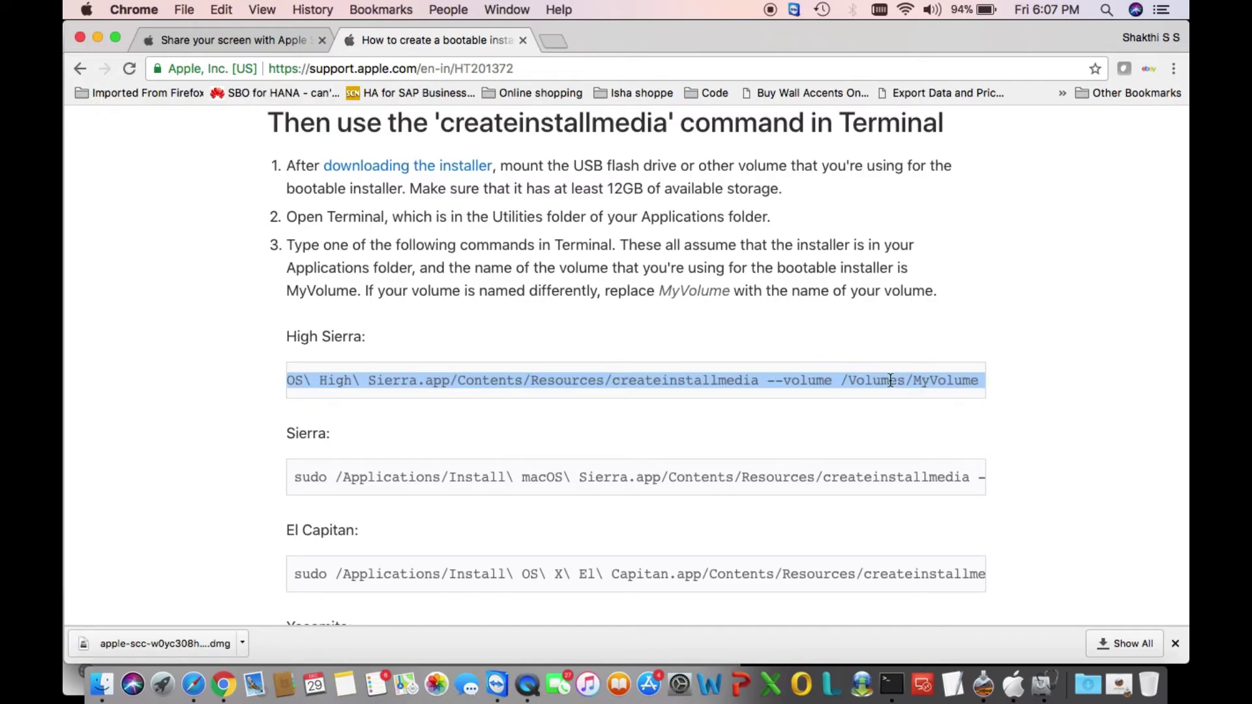
{"action": "scroll", "coordinate": [890, 380], "scroll_direction": "left", "scroll_amount": 8}
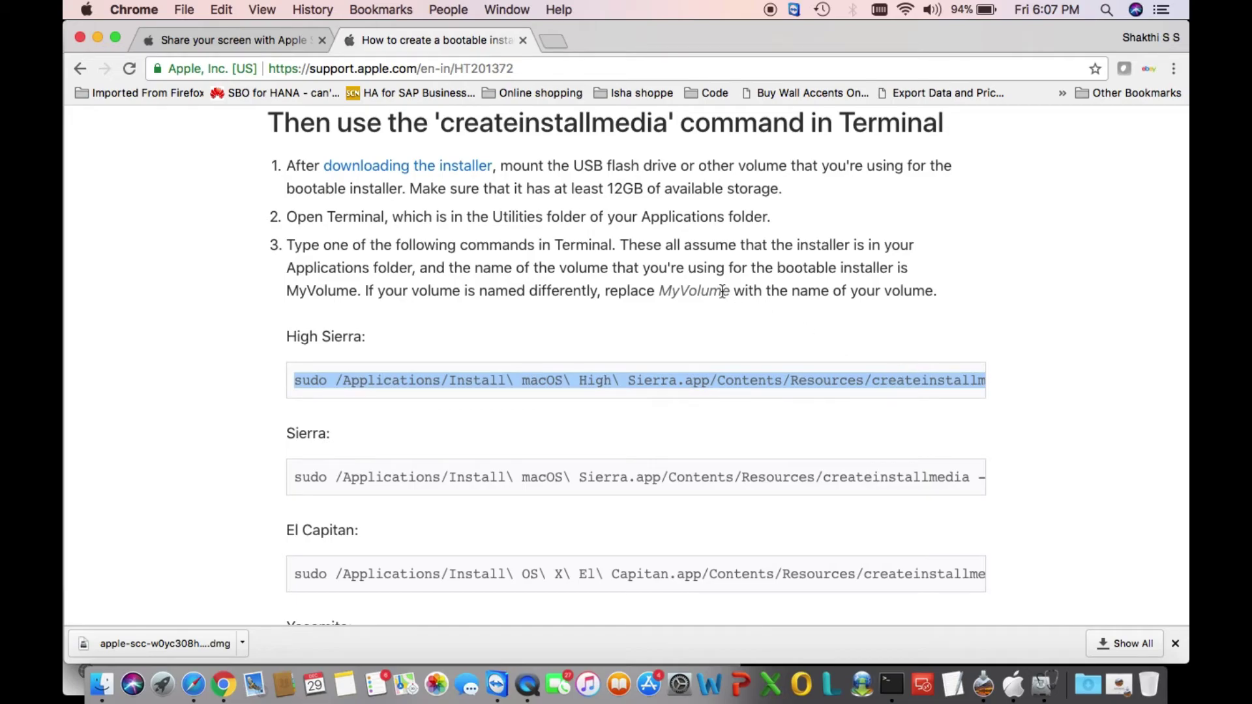
- Put away the Chrome and Safari windows and switch to the Terminal window
{"action": "left_click", "coordinate": [97, 37]}
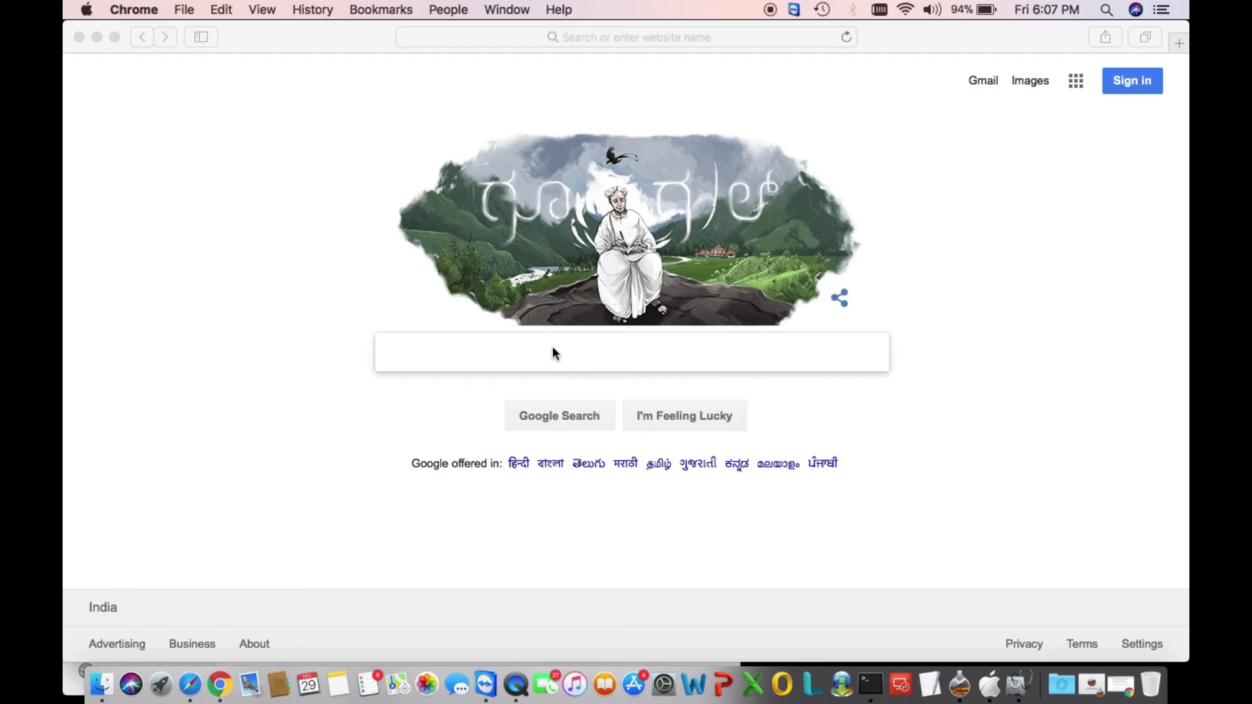
{"action": "left_click", "coordinate": [78, 37]}
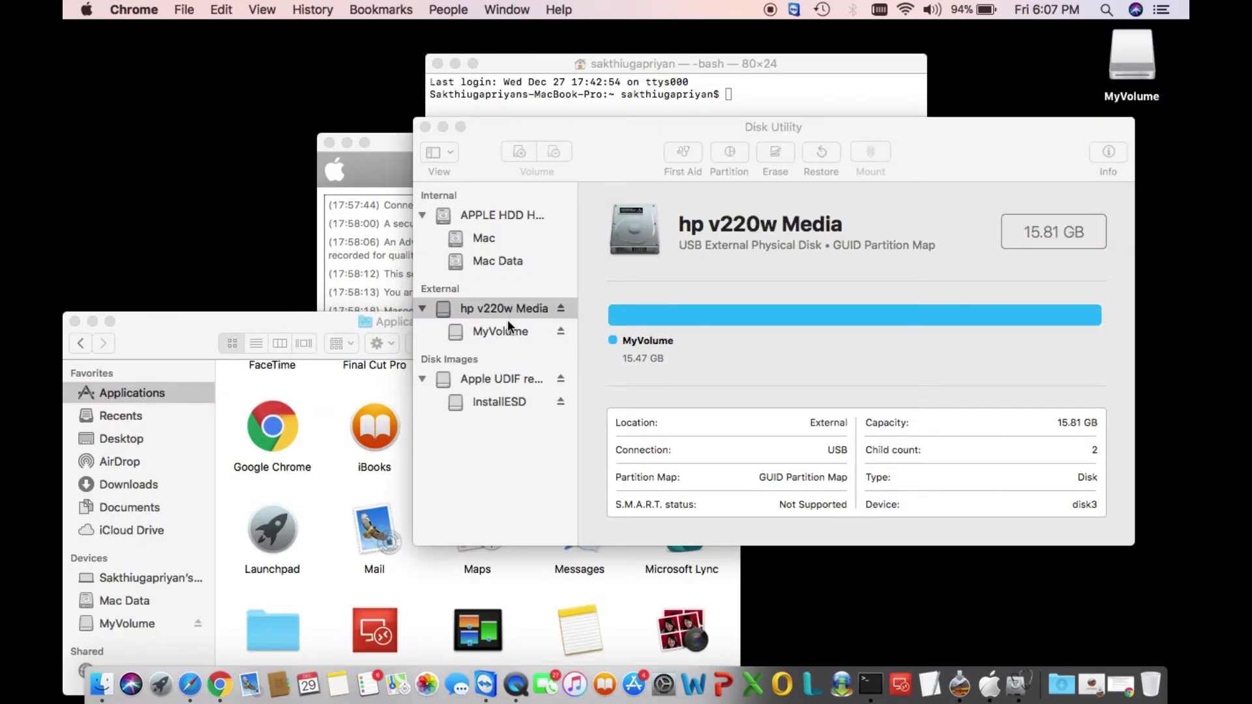
{"action": "left_click", "coordinate": [491, 98]}
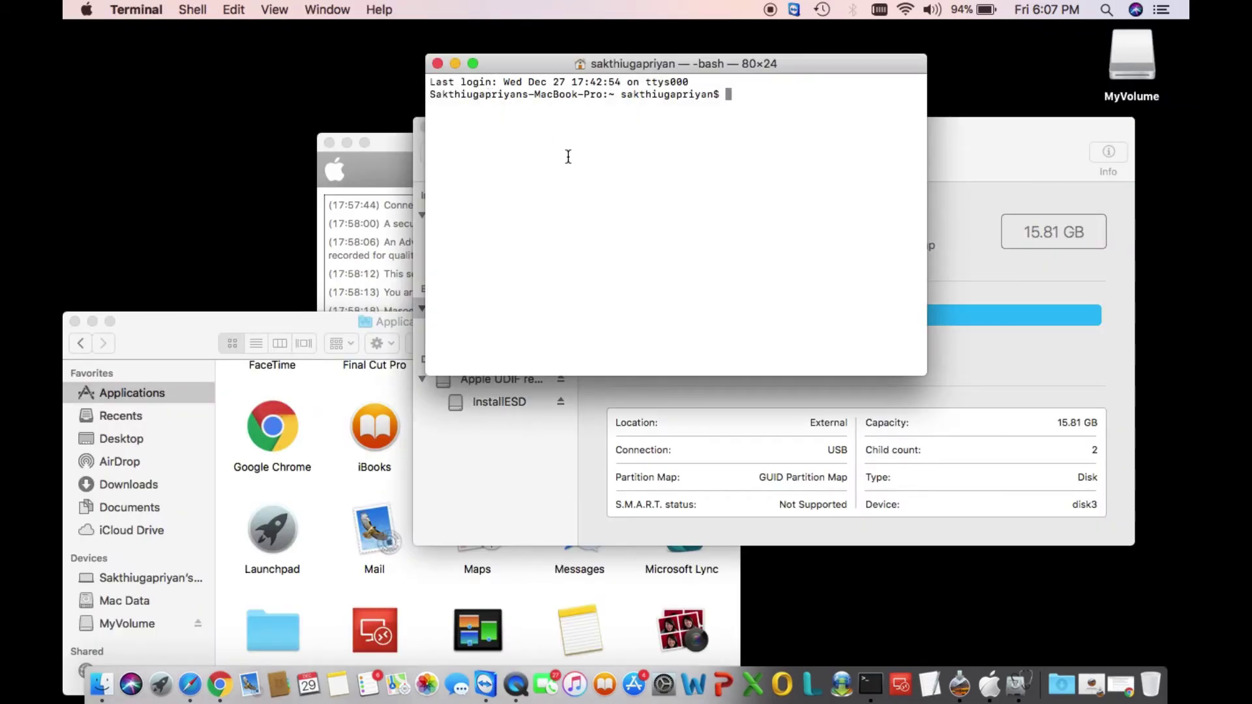